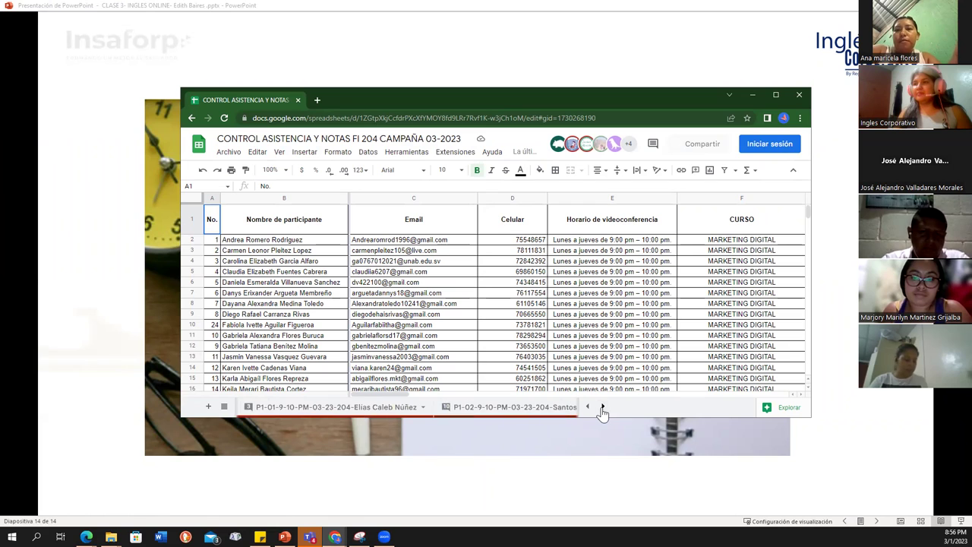
Open the group sheet whose name begins with P3-01-8-9-PM-03-23-204 and enlarge the browser window to show its full participant list.
left_click(602, 407)
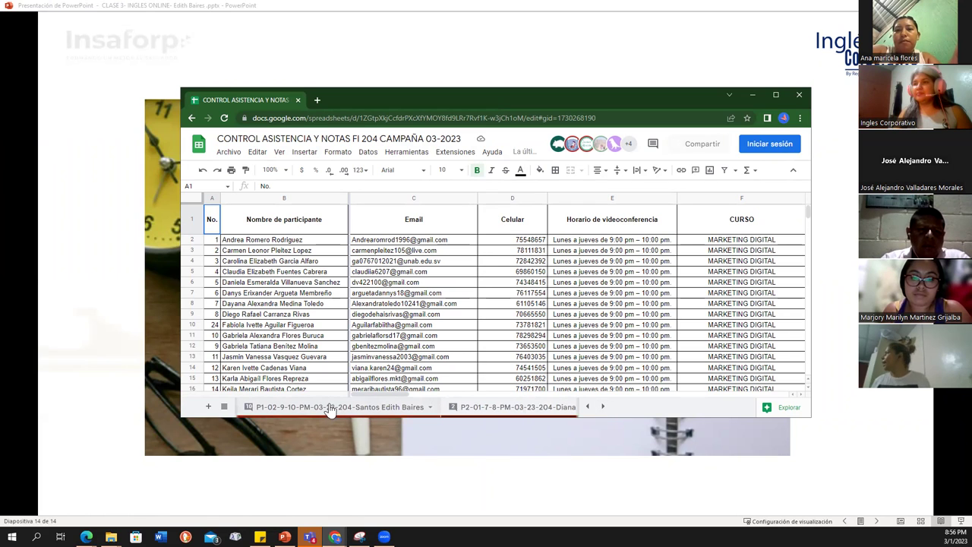
left_click(602, 408)
left_click(603, 408)
left_click(602, 408)
left_click(603, 408)
left_click(602, 408)
left_click(313, 414)
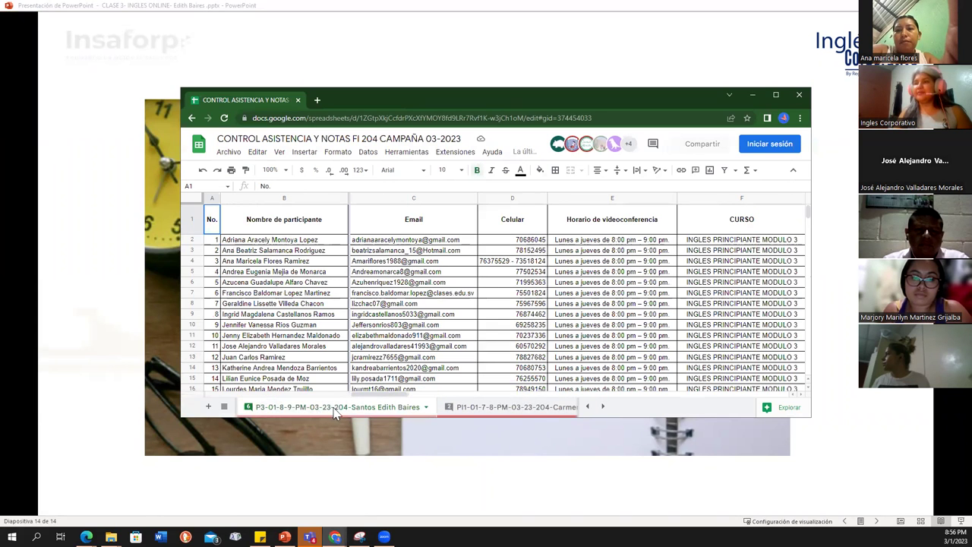
left_click_drag(437, 417, 437, 544)
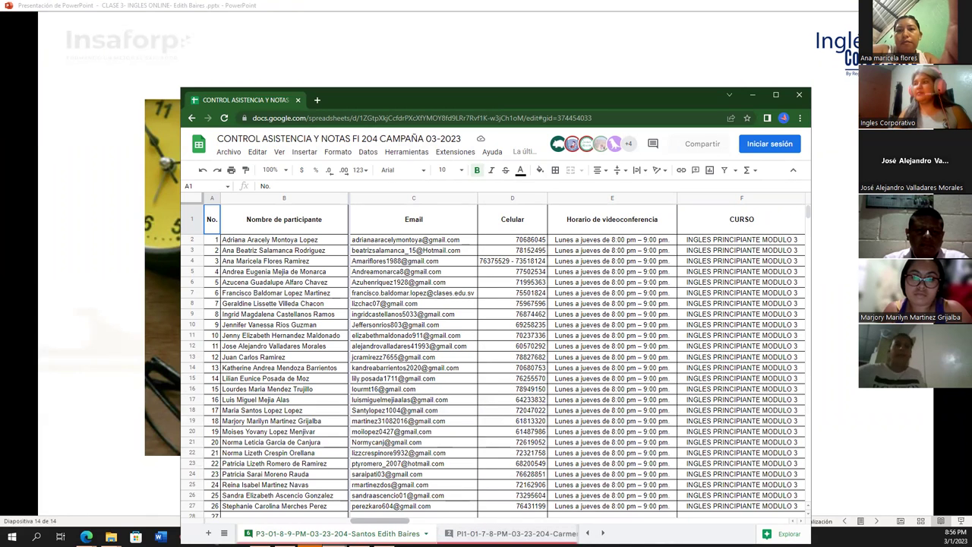
Record the Wednesday 1 March attendance for participants 1 to 3 as 1, 0 and 1 in cells X2 to X4.
left_click_drag(380, 521, 553, 521)
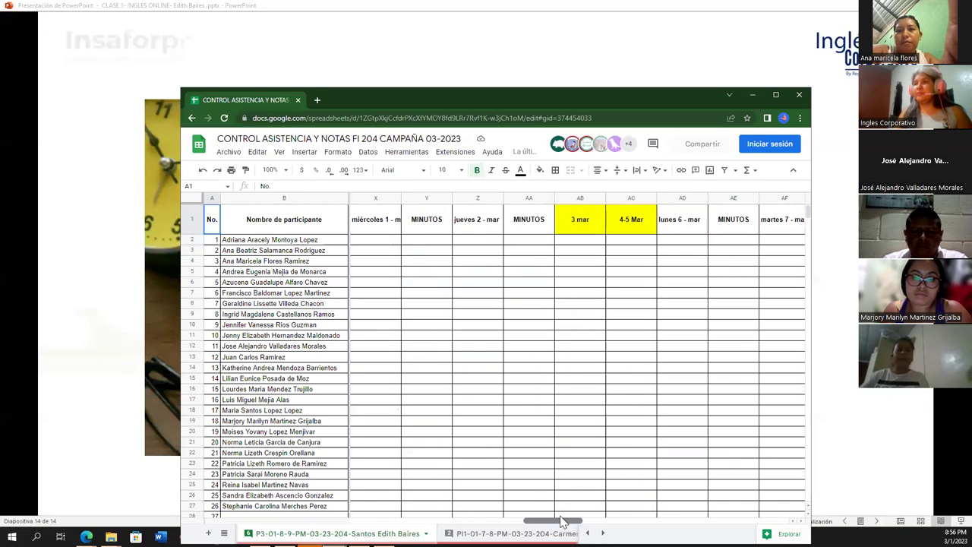
left_click(380, 241)
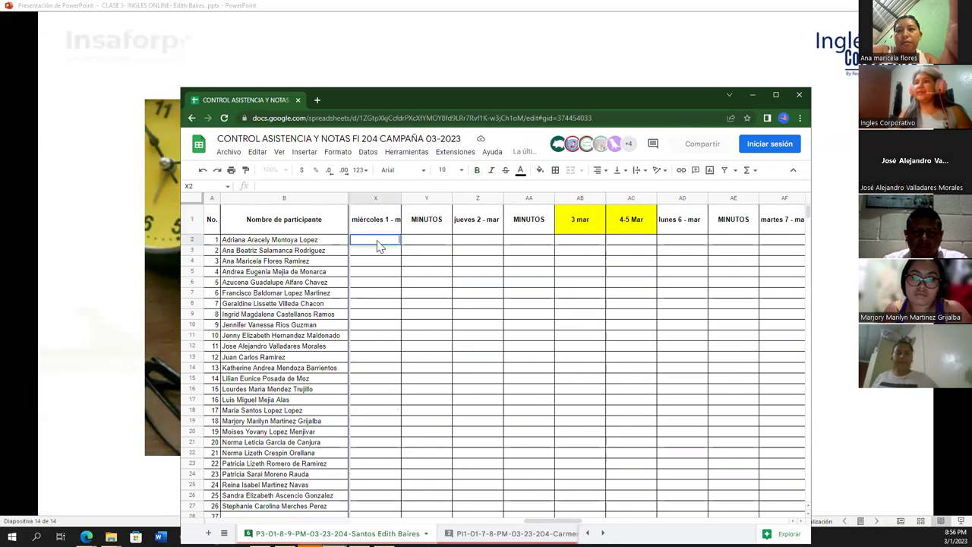
left_click_drag(431, 95, 439, 32)
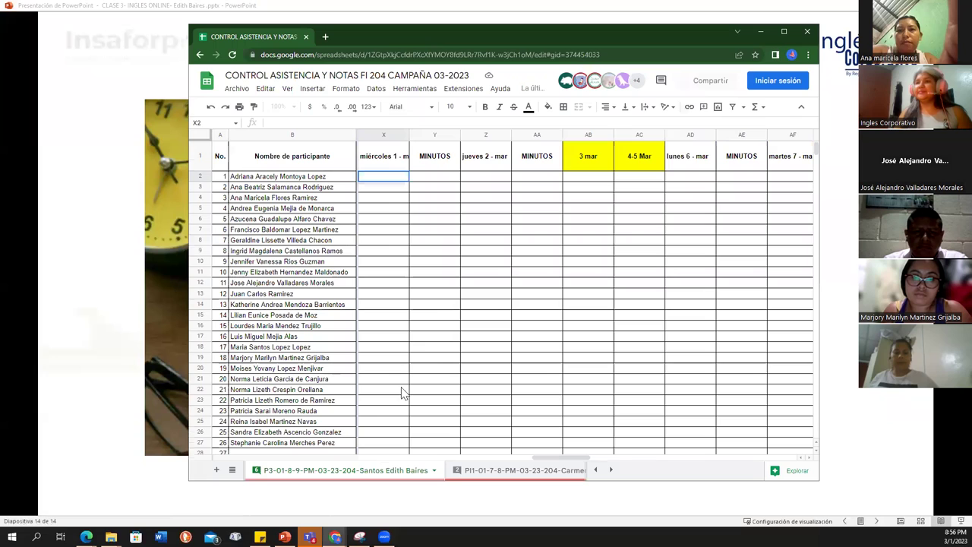
type("1")
left_click(378, 192)
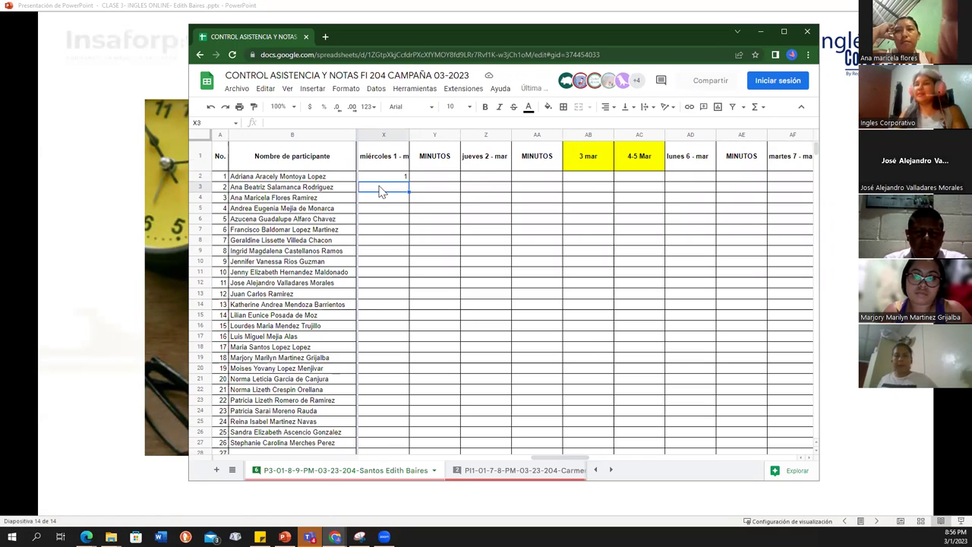
type("0")
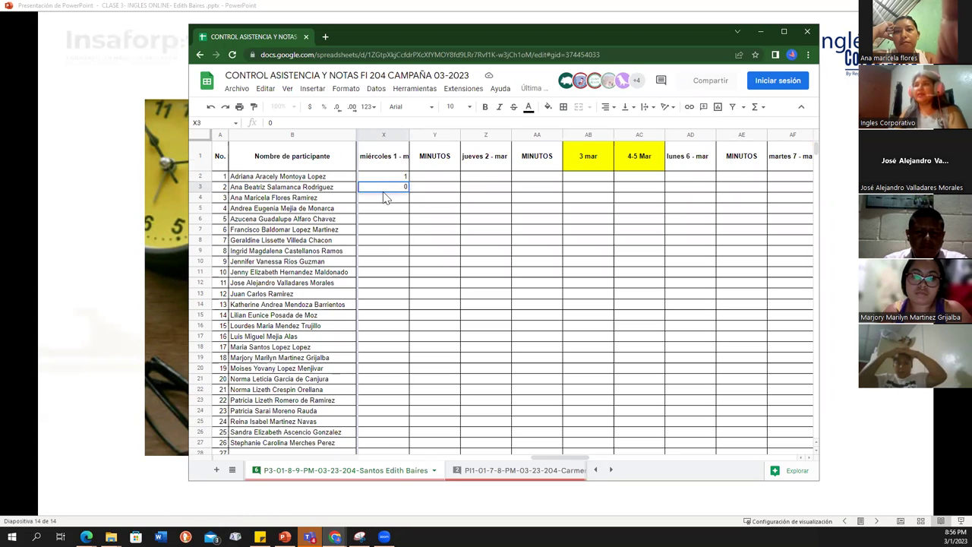
key("Return")
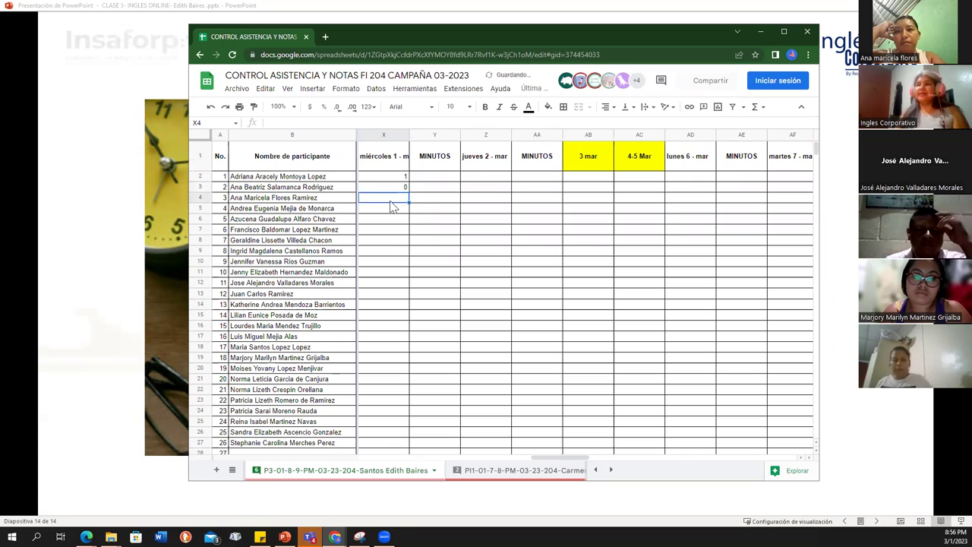
type("1")
key("Return")
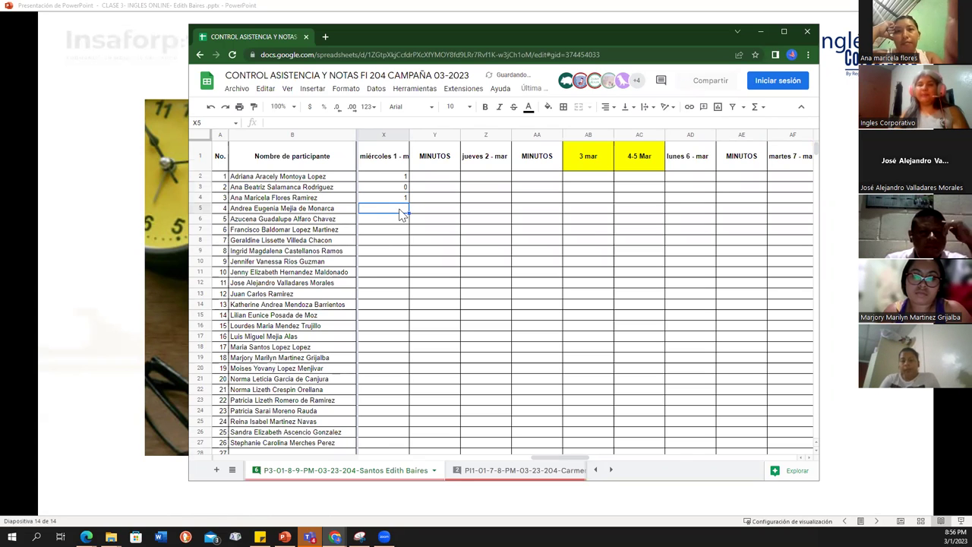
Mark participants 4 to 6 as 1 in the Wednesday 1 March attendance column, cells X5 to X7.
type("1")
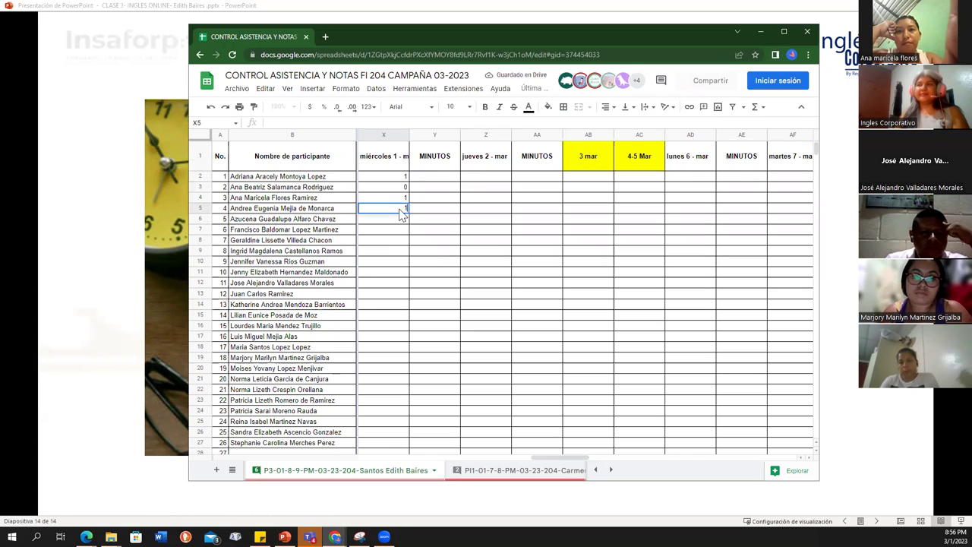
key("Return")
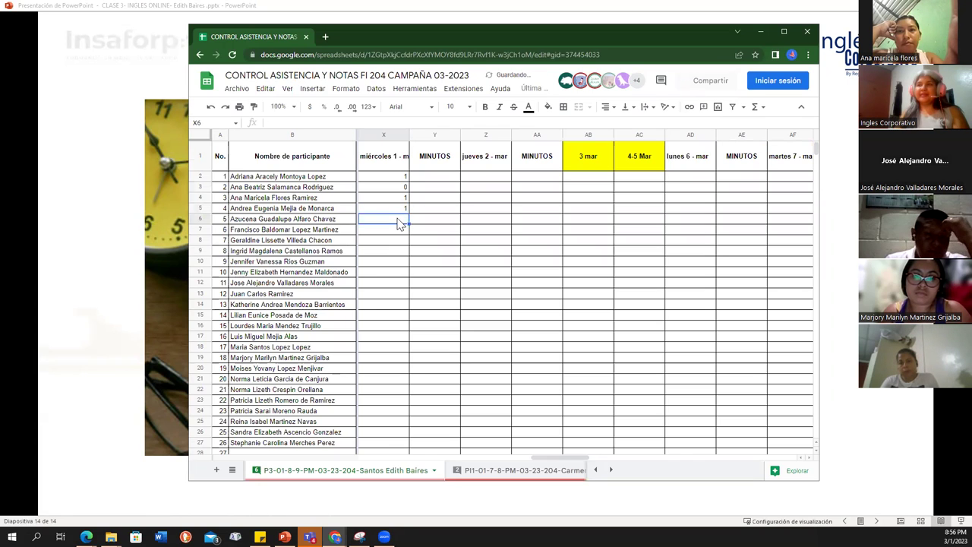
type("1")
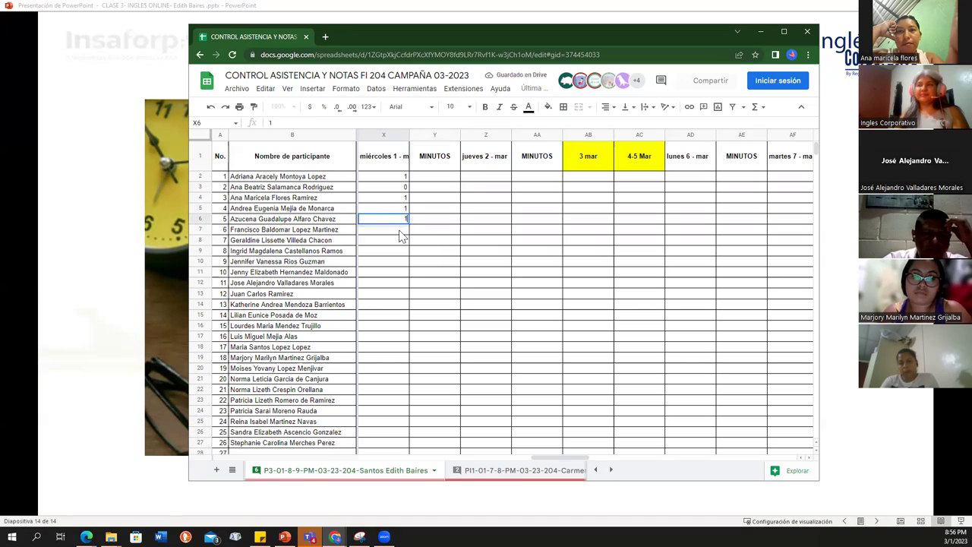
key("Return")
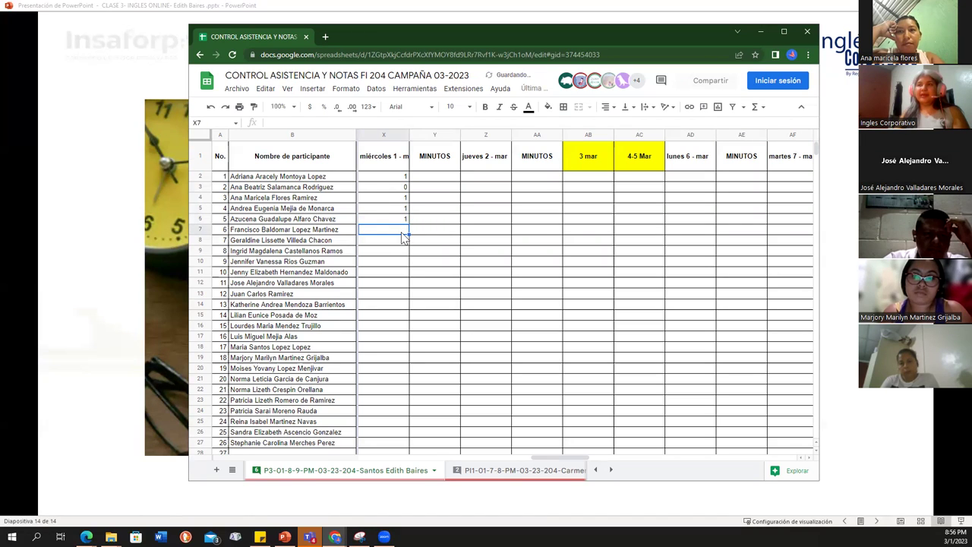
type("1")
key("Return")
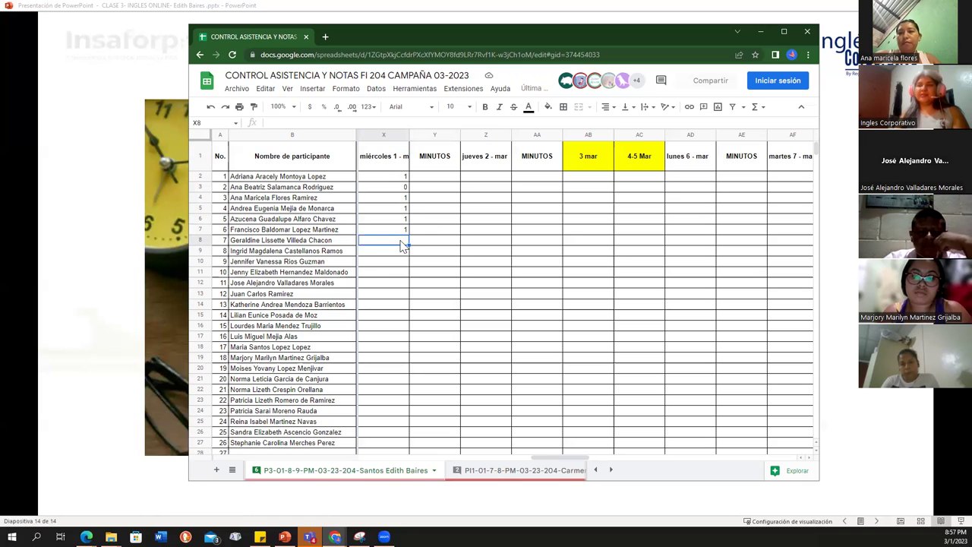
Record the 1 March attendance for participants 7 to 9 as 0, 0 and 1 in cells X8 to X10.
type("0")
key("Return")
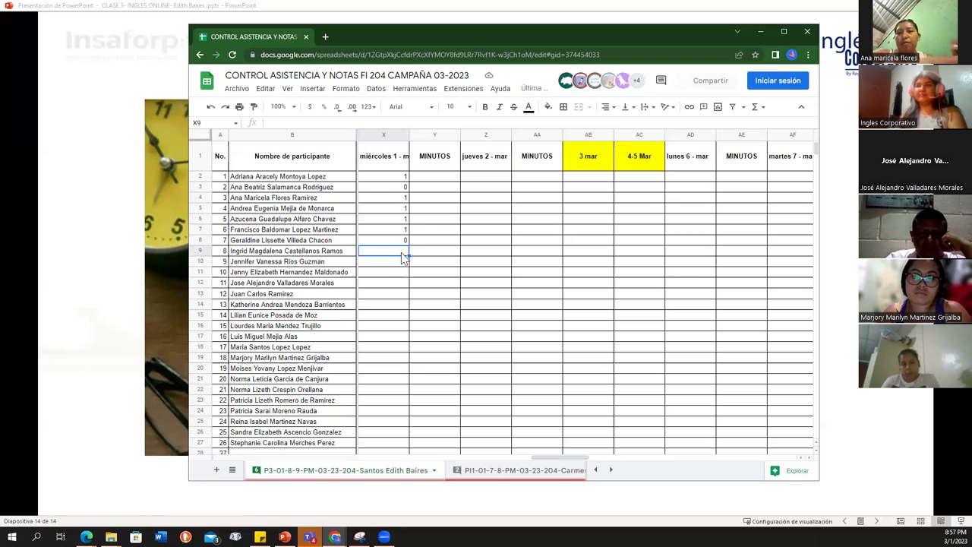
type("0")
key("Return")
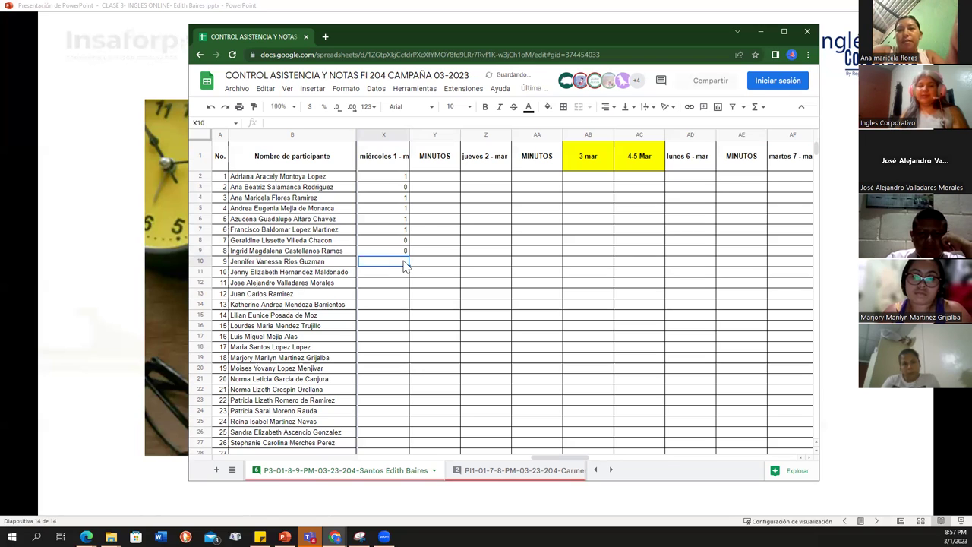
type("1")
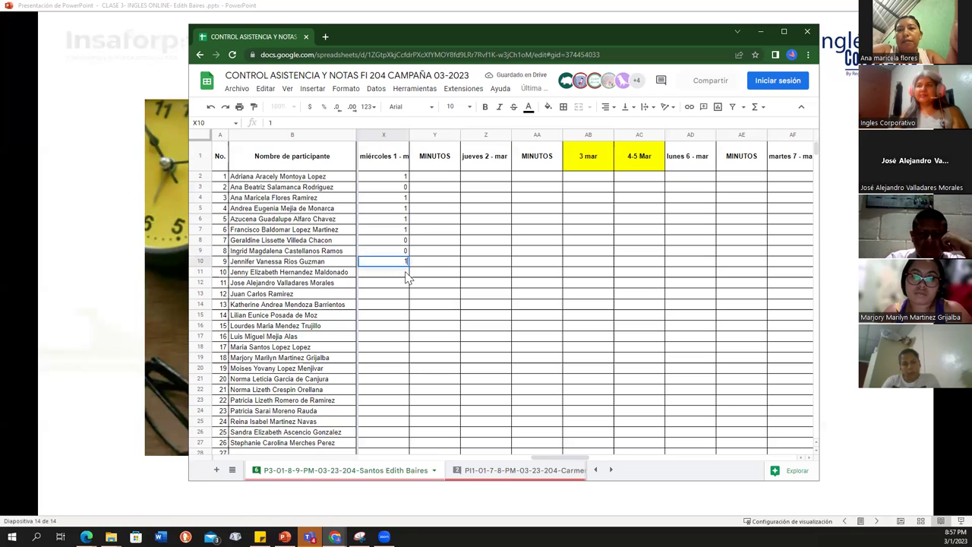
key("Return")
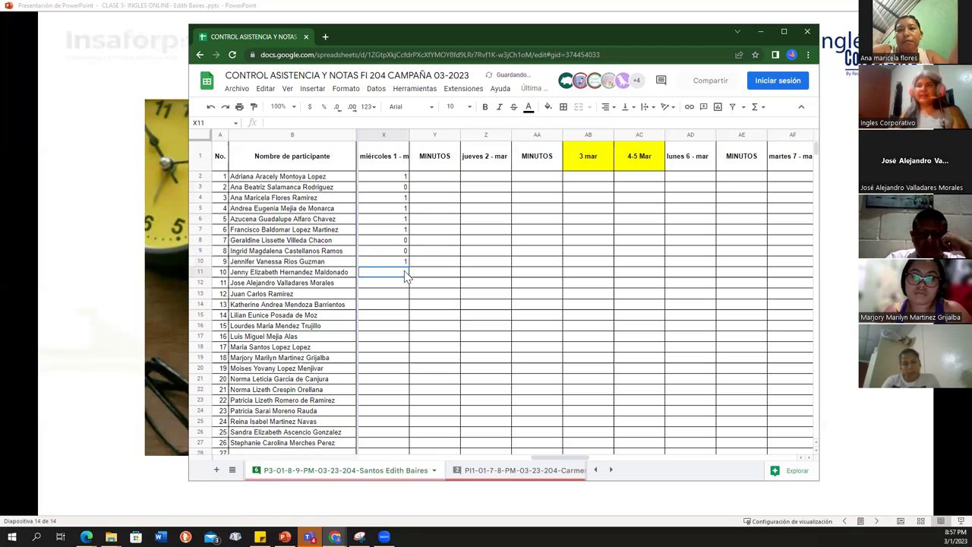
Mark participants 10 to 13 as 1 in the 1 March attendance column, cells X11 to X14.
type("1")
key("Return")
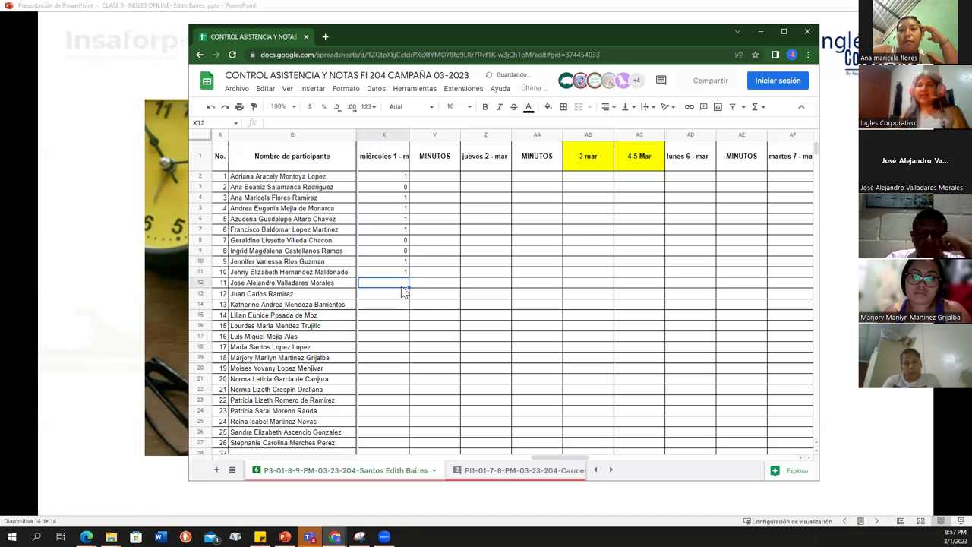
type("1")
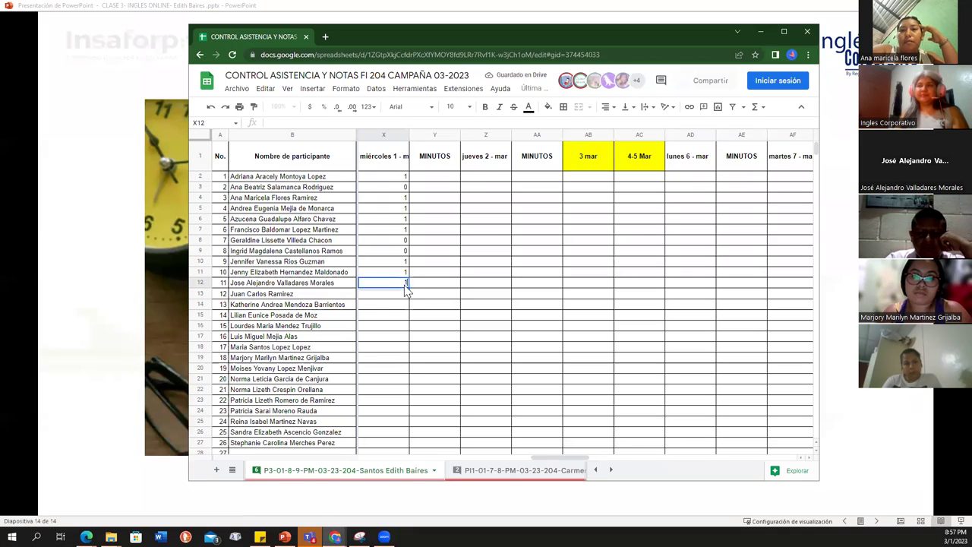
key("Return")
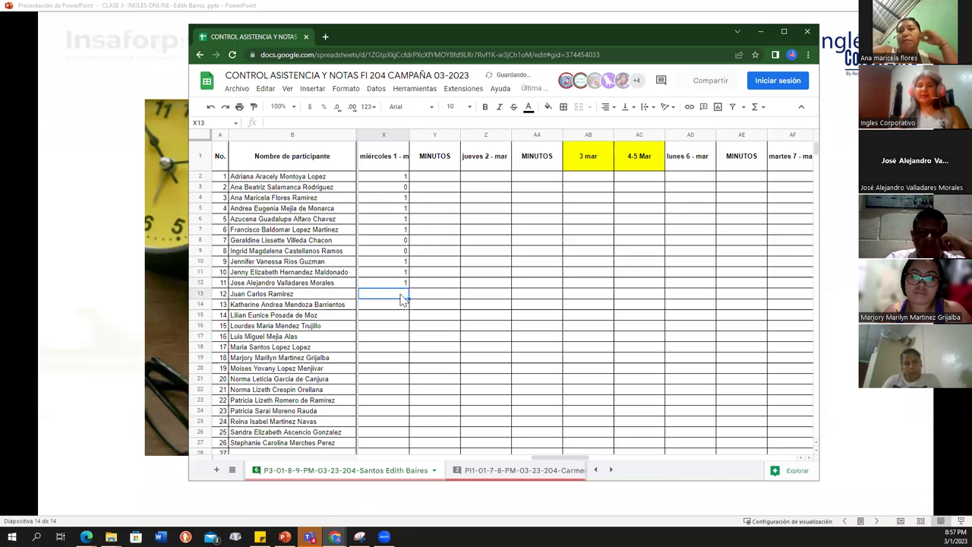
key("Return")
key("Return")
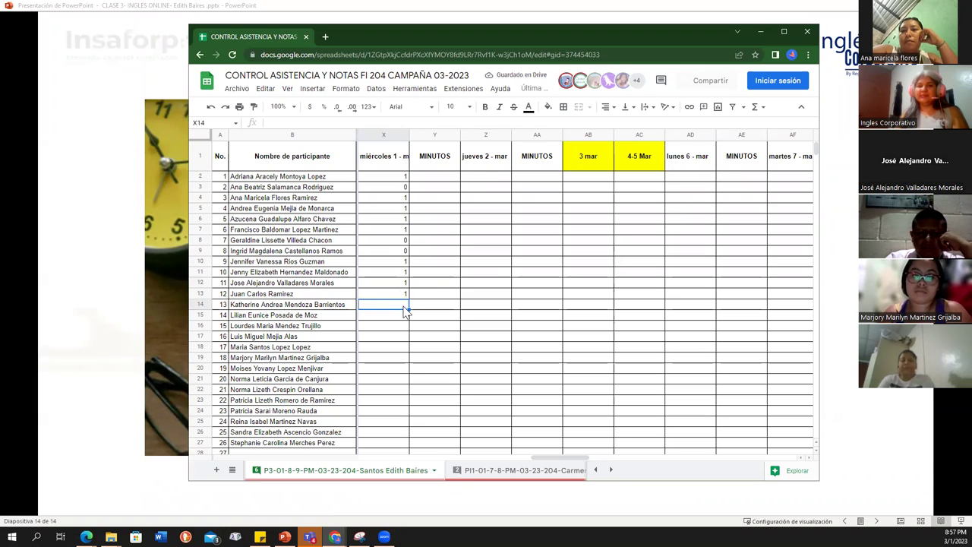
type("1")
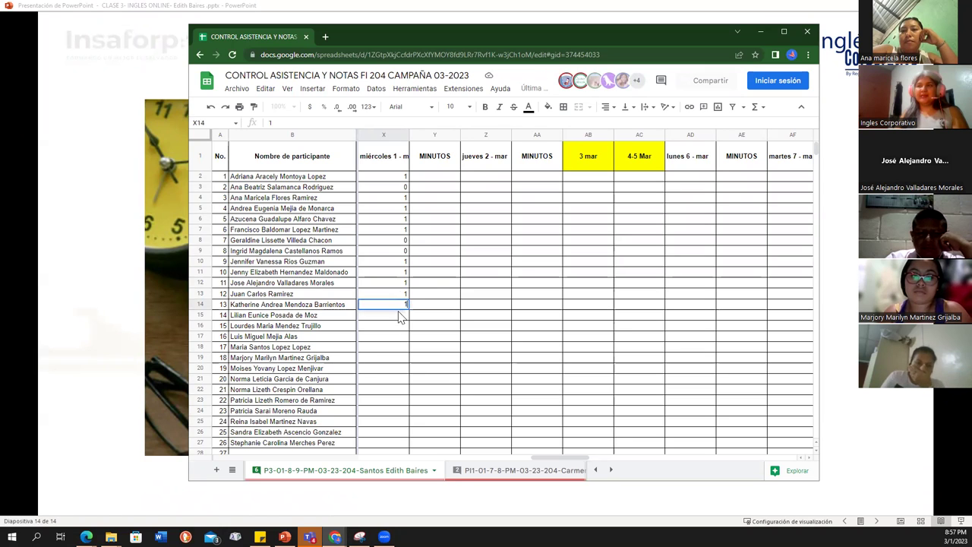
key("Return")
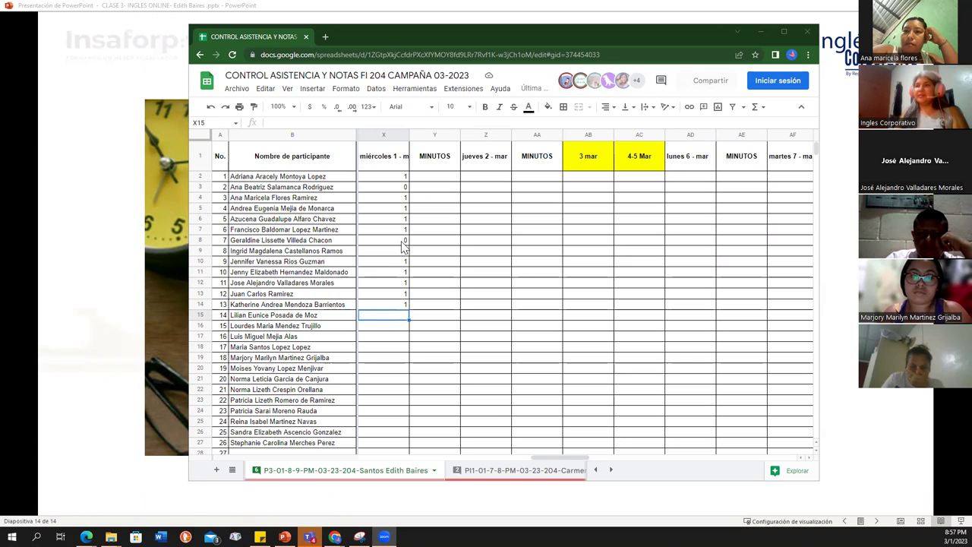
Correct the 1 March attendance of participants 2 and 8 to 1 in cells X3 and X9.
left_click(405, 190)
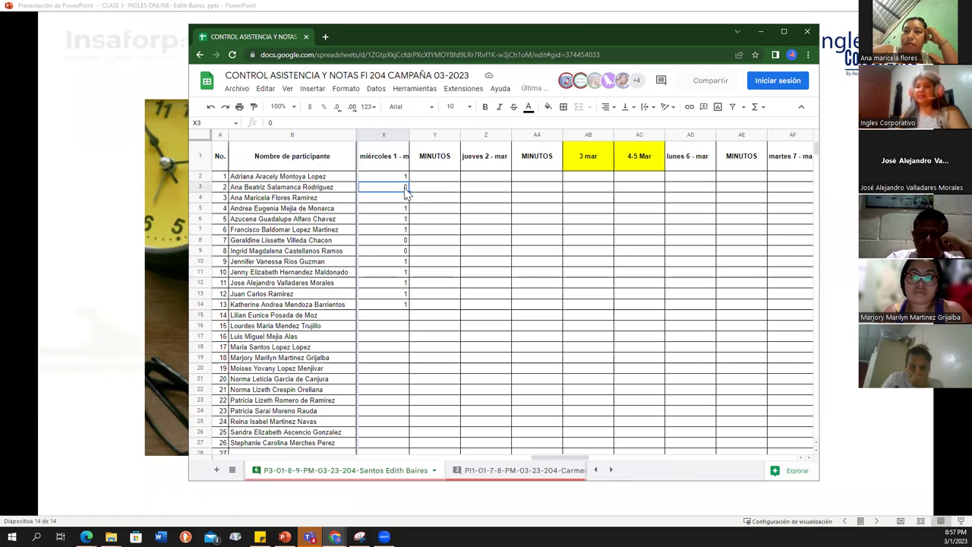
key("Delete")
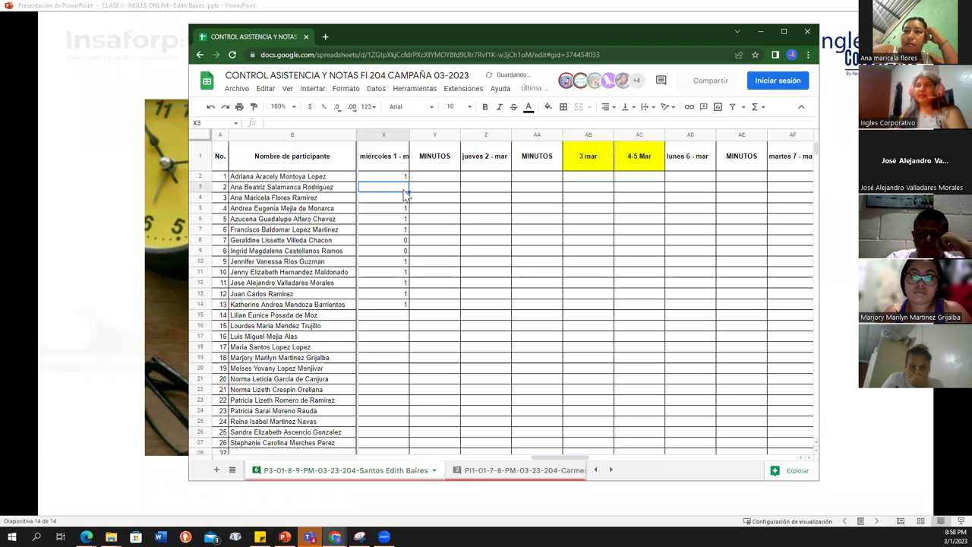
type("1")
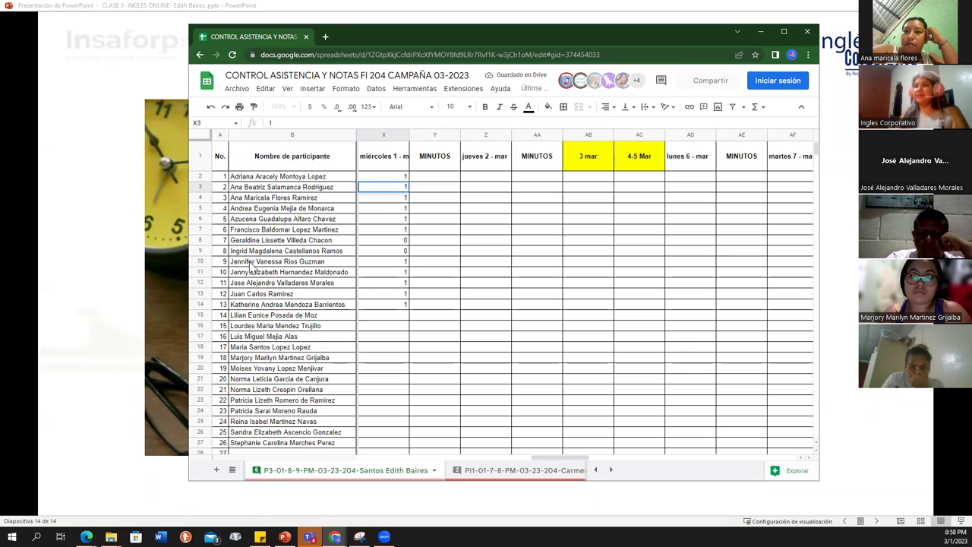
left_click(407, 253)
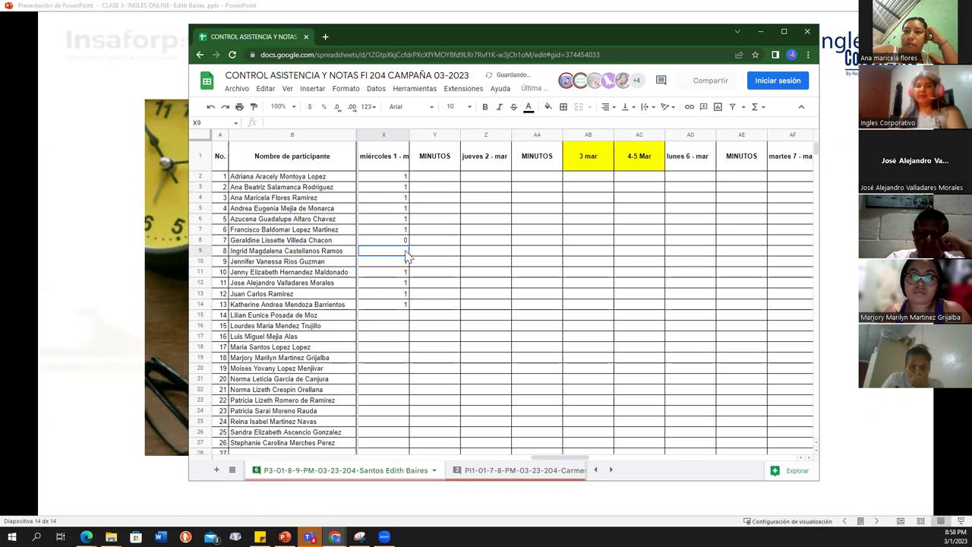
type("1")
Record the 1 March attendance for participants 14 to 16 as 0, 1 and 1 in cells X15 to X17.
left_click(398, 318)
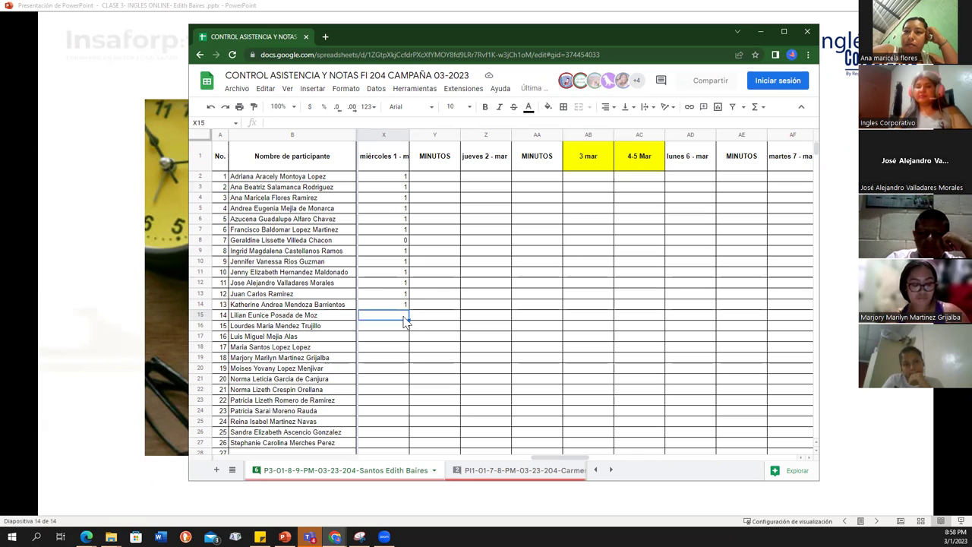
type("0")
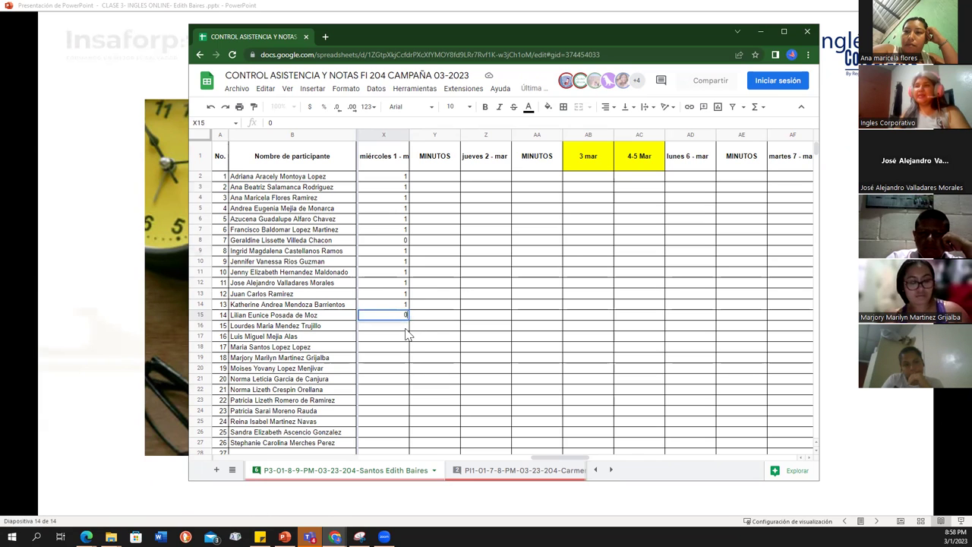
key("Return")
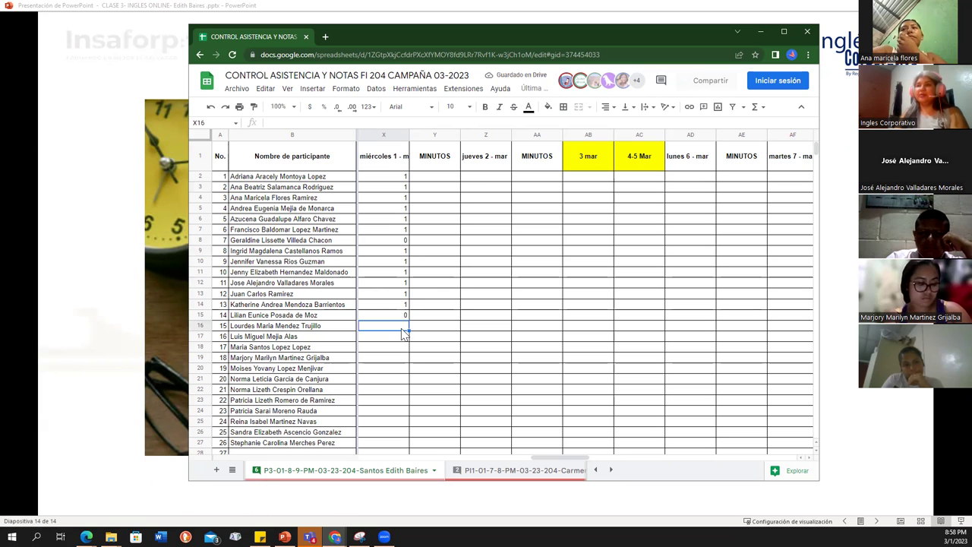
type("1")
key("Return")
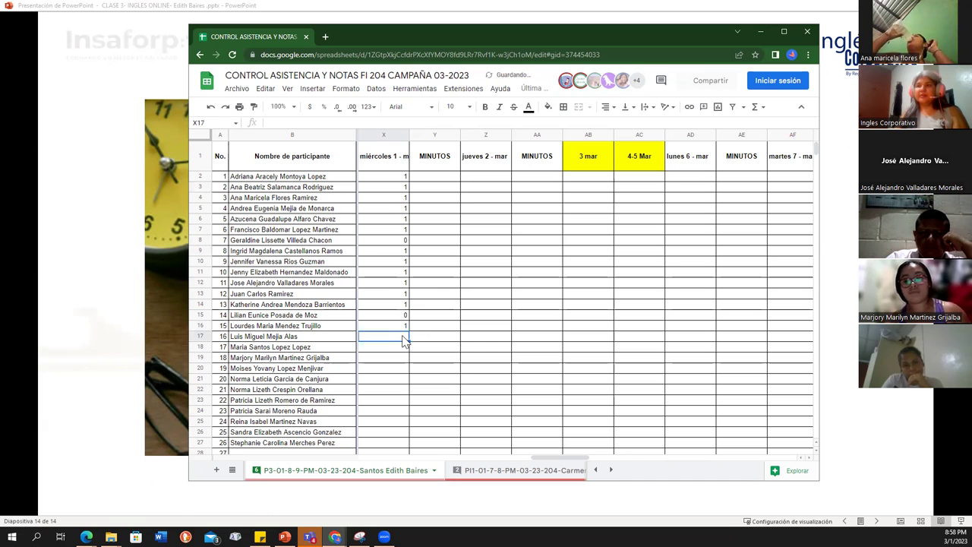
type("1")
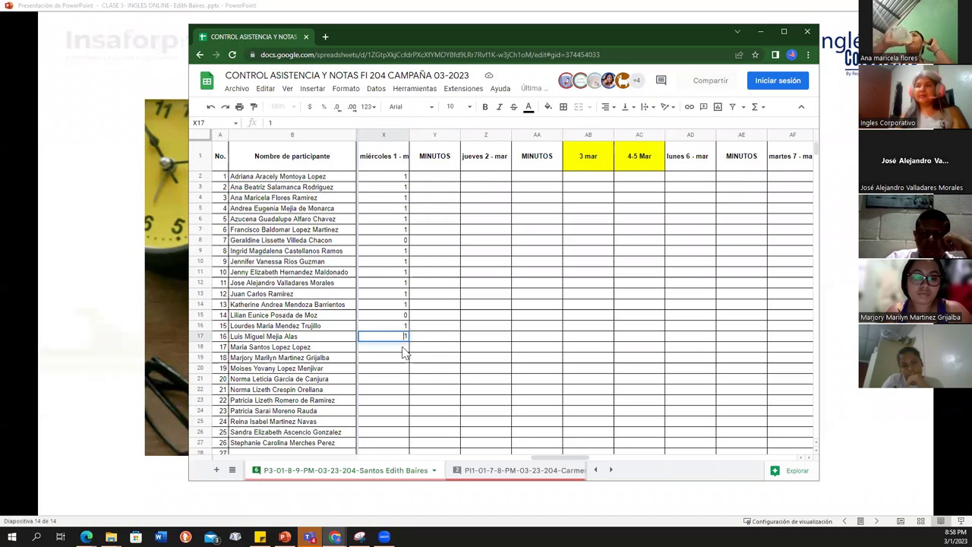
Mark participants 17 to 19 as 1 in the 1 March attendance column, cells X18 to X20.
left_click(404, 348)
type("1")
left_click(406, 364)
type("1")
left_click(403, 370)
type("1")
left_click(402, 382)
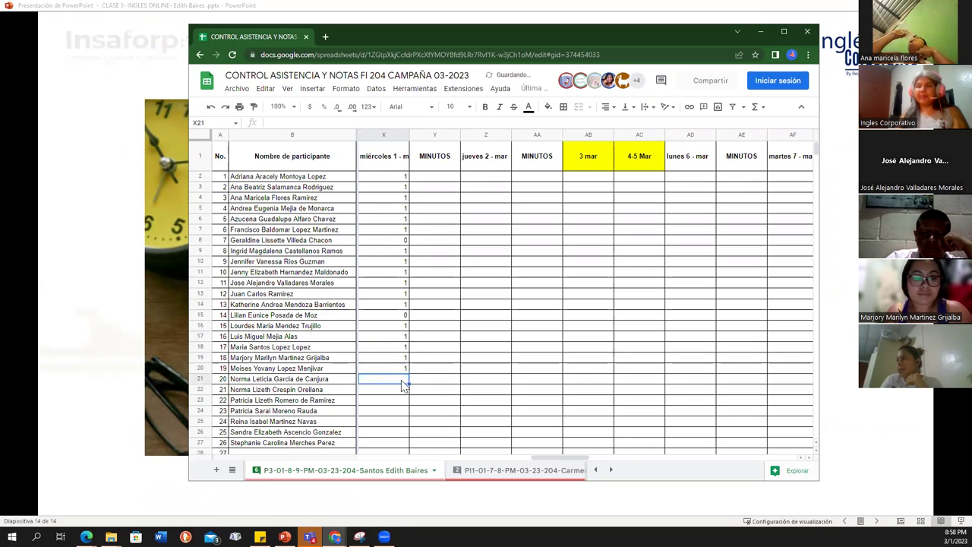
Mark participants 20 to 22 as 1 in the 1 March attendance column, cells X21 to X23.
type("1")
left_click(405, 392)
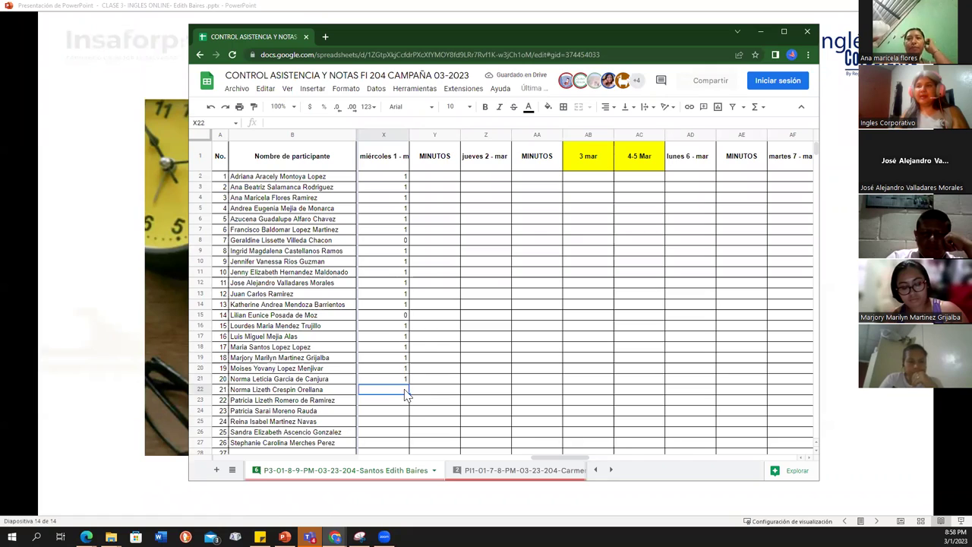
type("1")
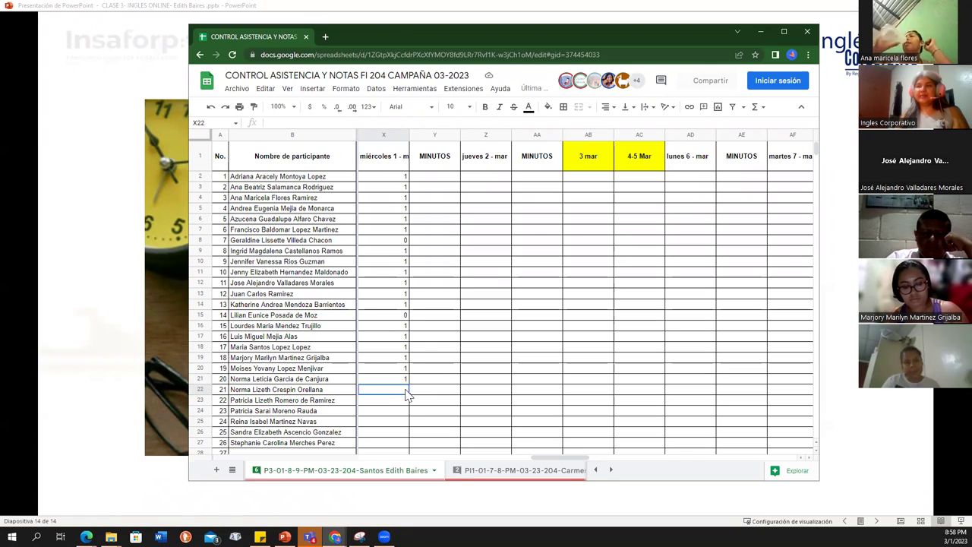
left_click(405, 407)
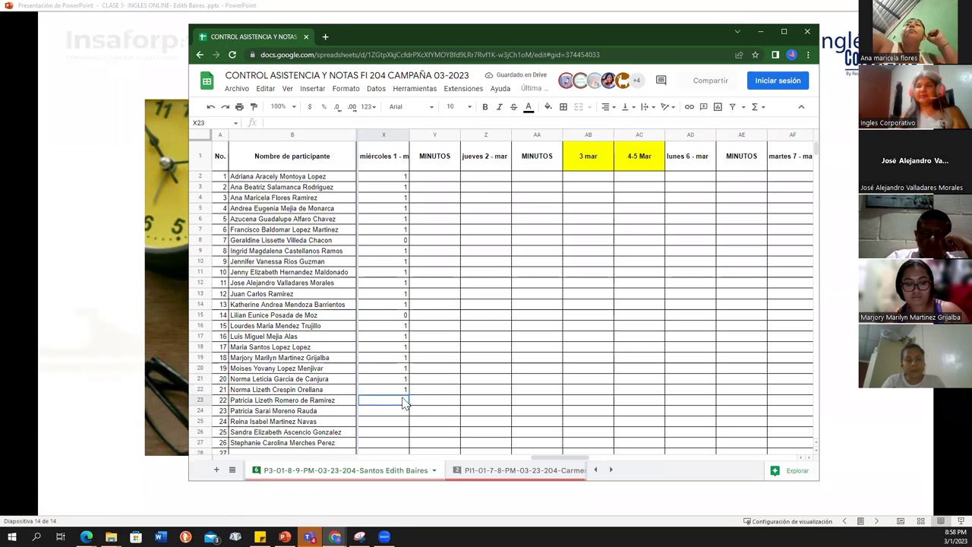
type("1")
Mark participants 23 and 24 as 1 in the 1 March attendance column, cells X24 and X25.
left_click(404, 414)
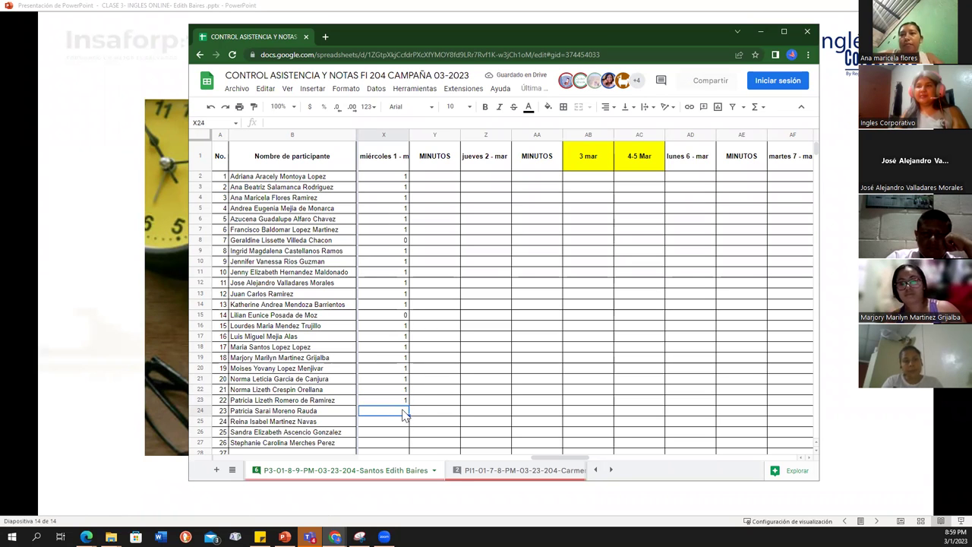
type("1")
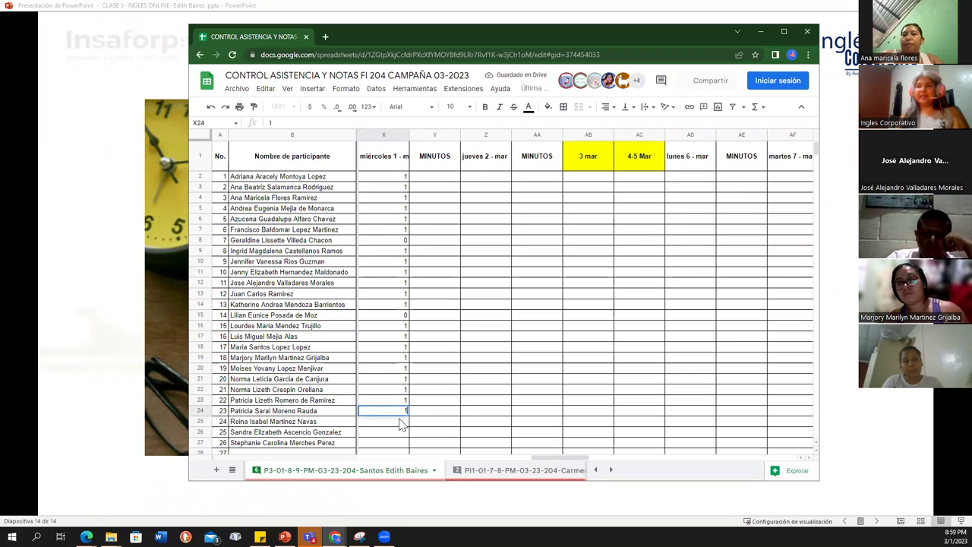
left_click(398, 423)
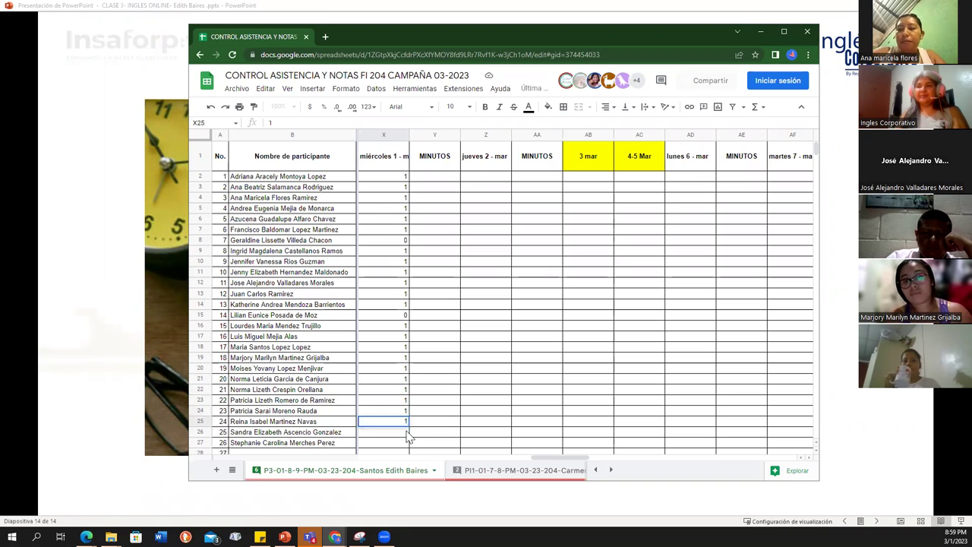
Record the 1 March attendance for participants 23 to 26 as 0, 0, 1 and 1 in cells X24 to X27.
left_click(407, 414)
key("Delete")
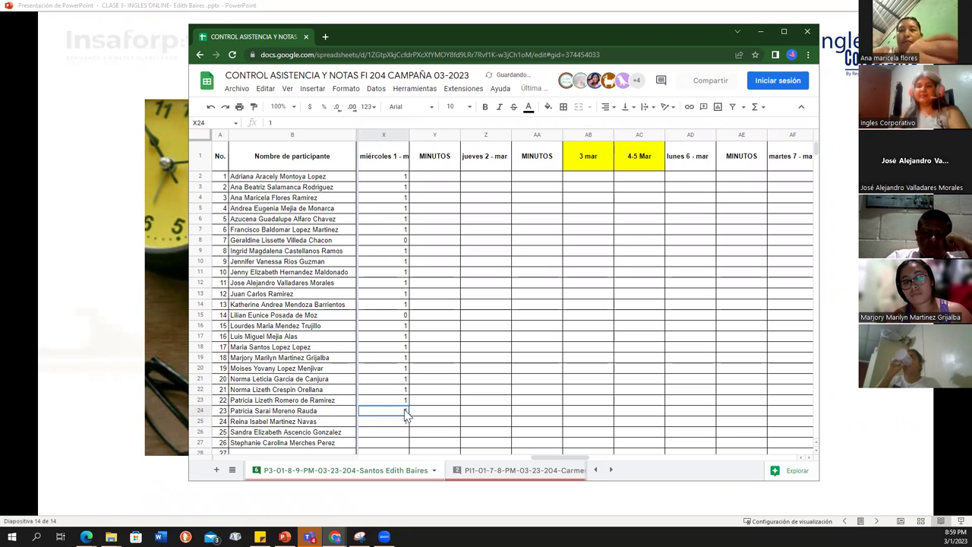
type("0")
key("Return")
type("1")
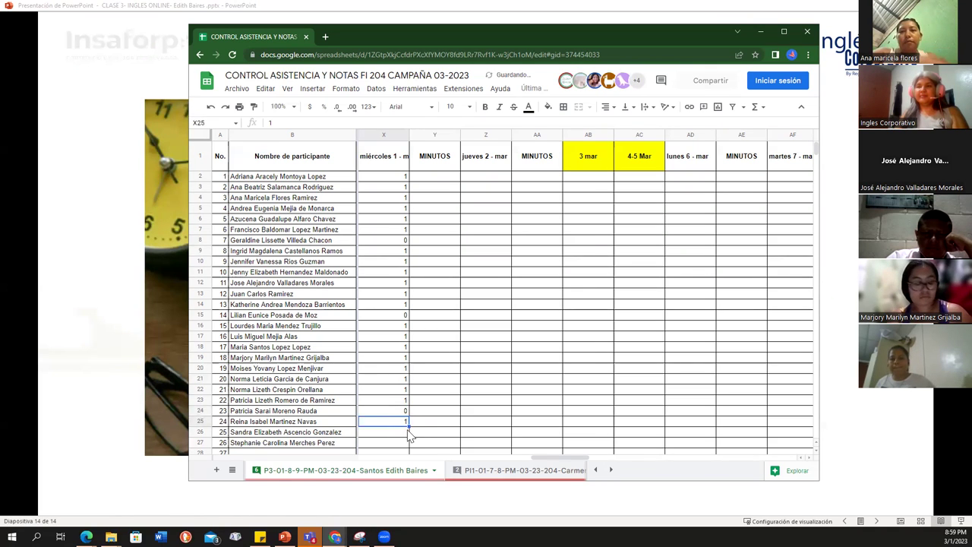
key("Delete")
type("0")
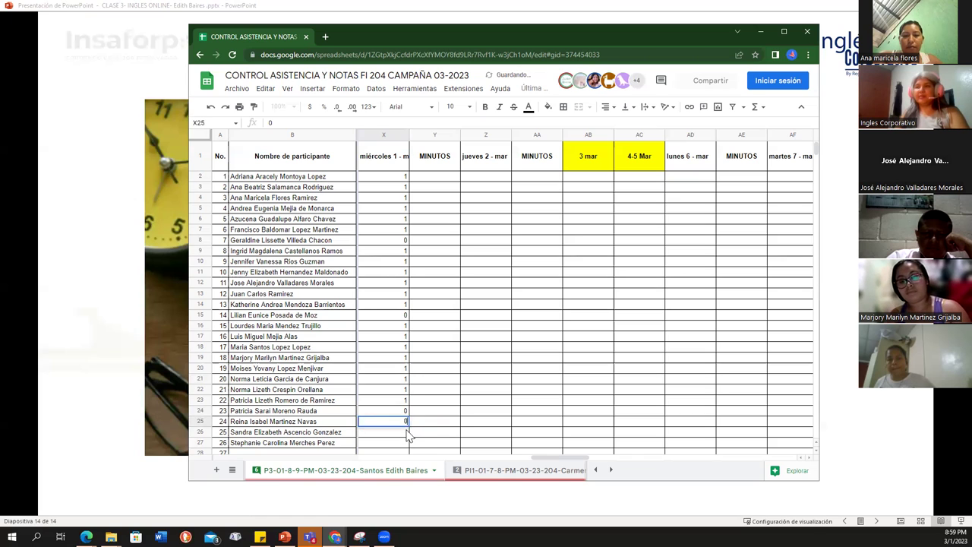
key("Return")
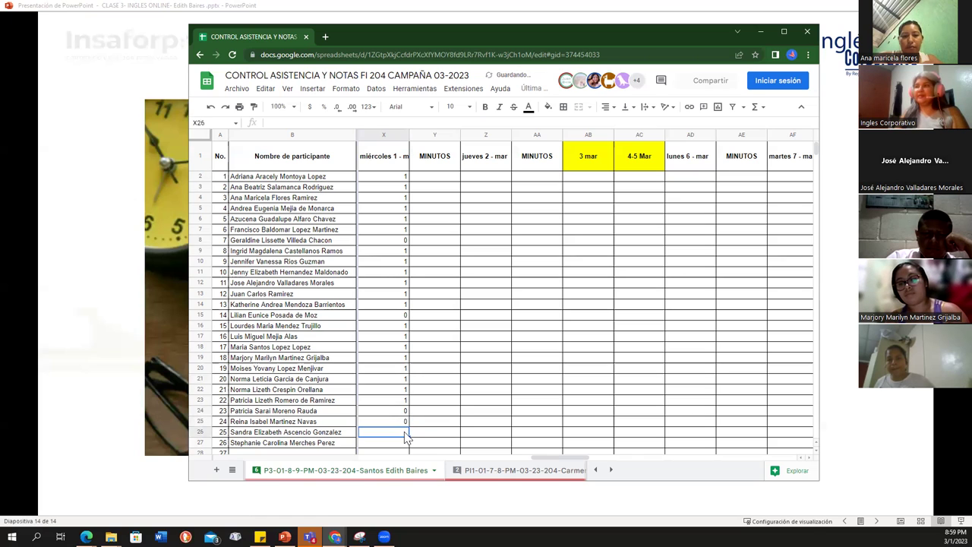
key("Return")
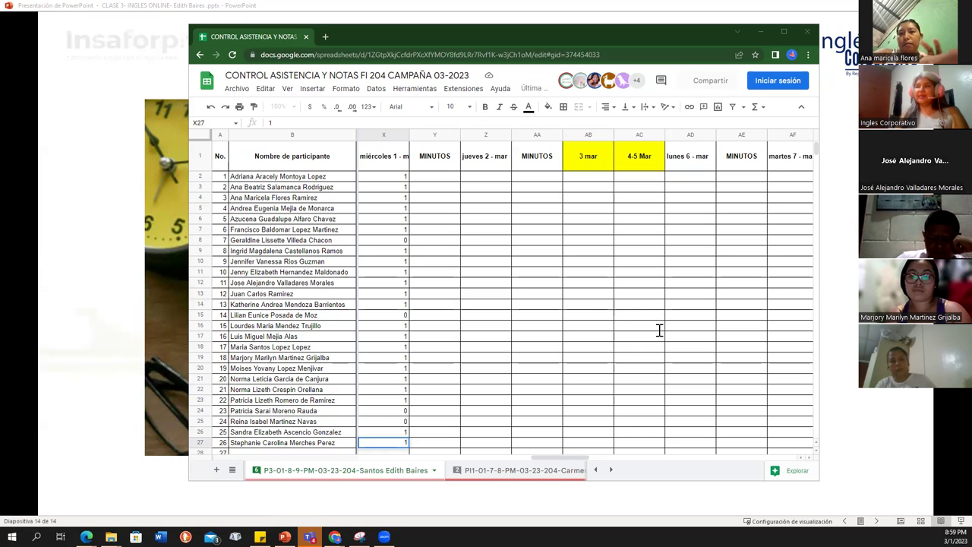
Review the participants marked 0 for 1 March in cells X24, X25, X15 and X8.
left_click(392, 412)
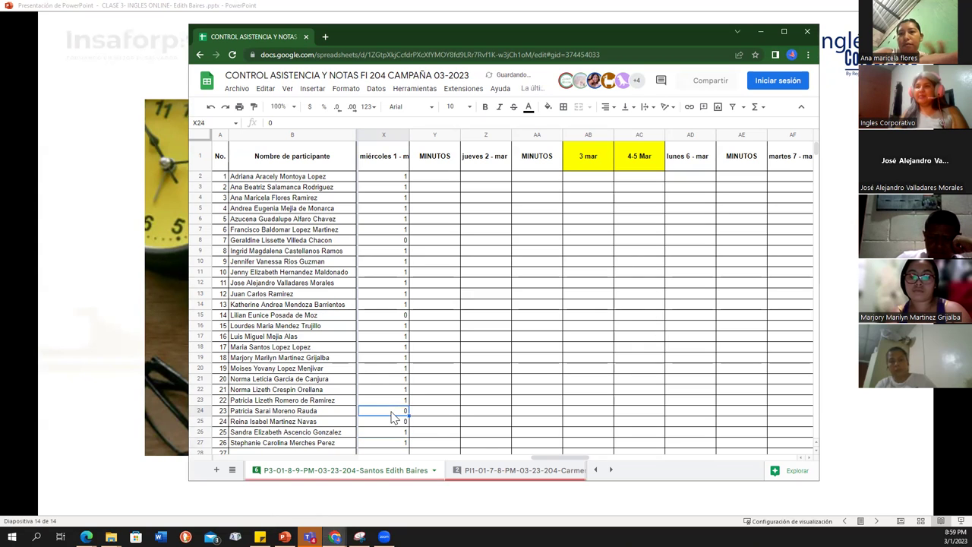
left_click(393, 424)
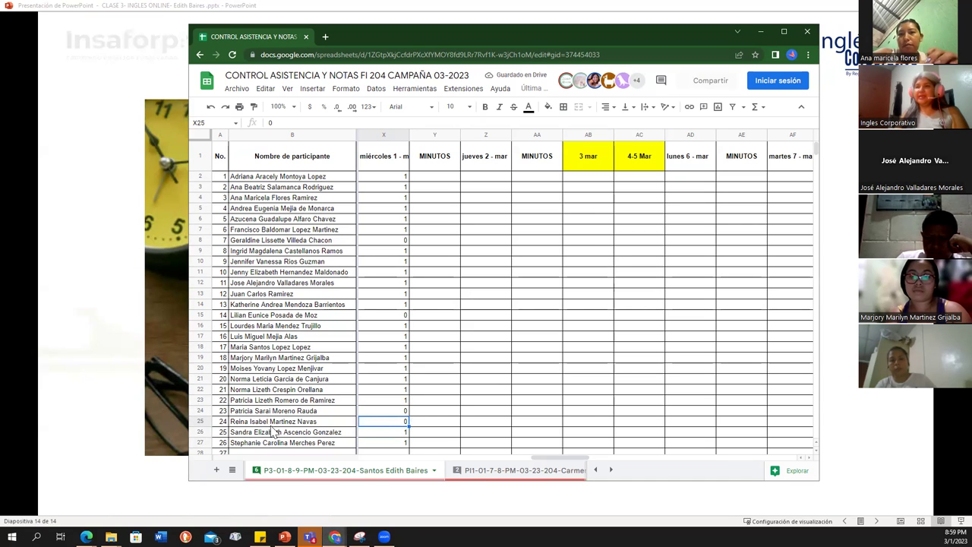
left_click(391, 319)
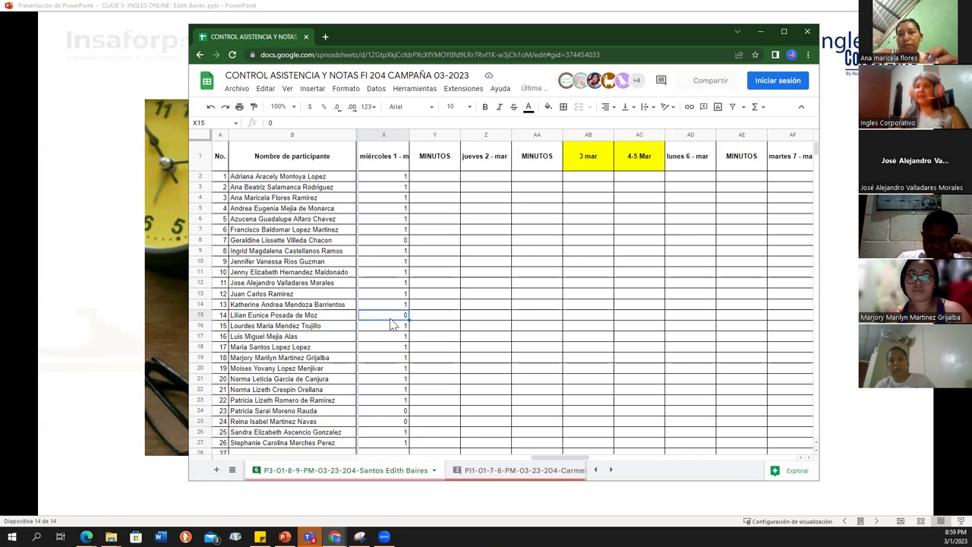
left_click(399, 242)
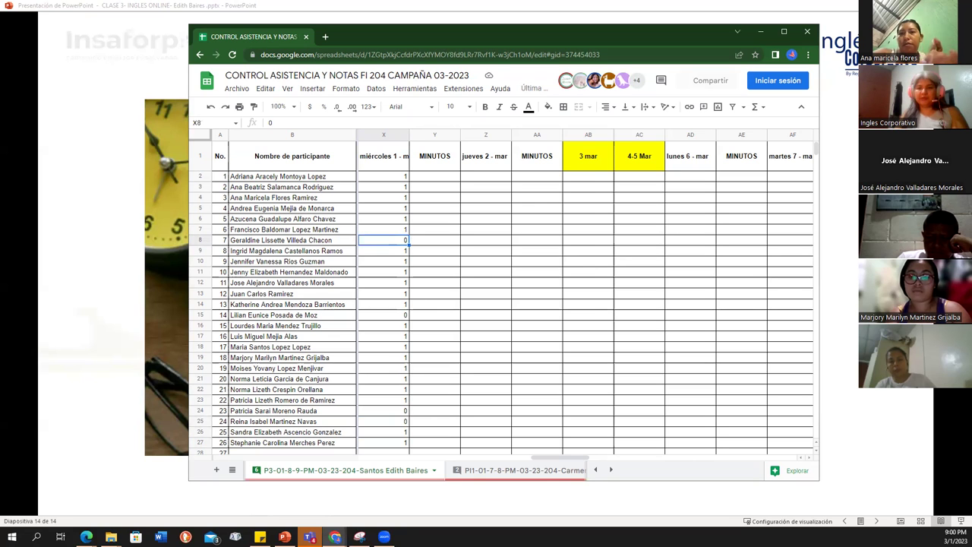
Switch to the PowerPoint class presentation and go back to the Listening slide "I have a headache.".
left_click(173, 240)
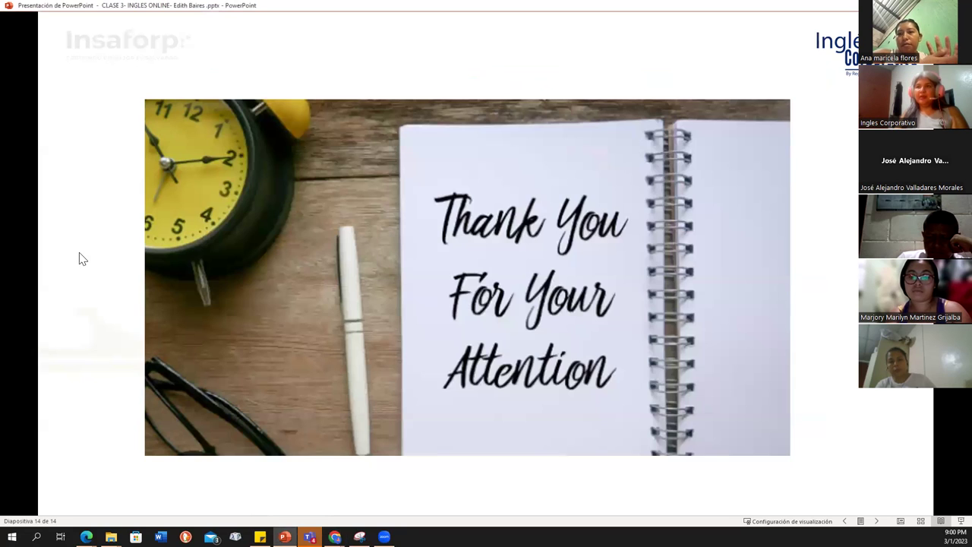
key("Left")
key("Left")
key("Left")
key("Left")
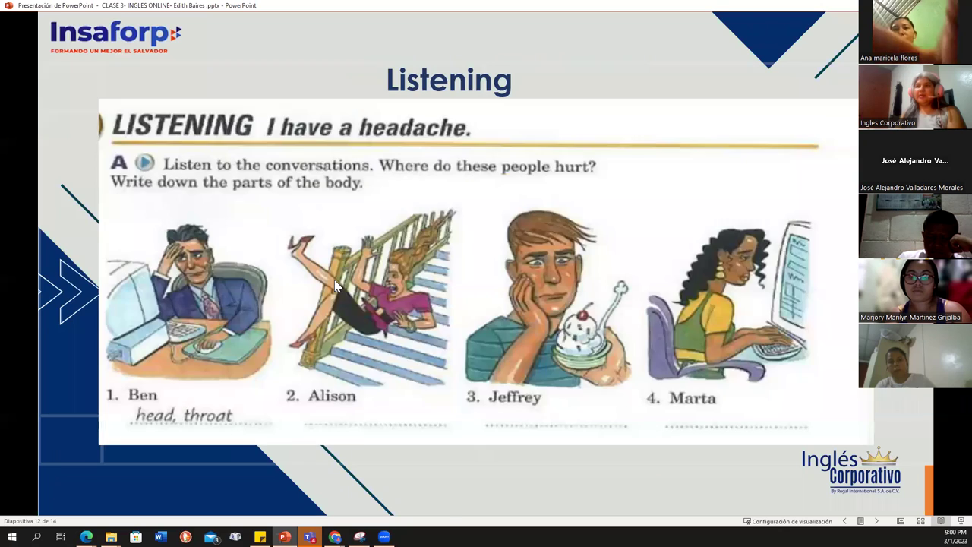